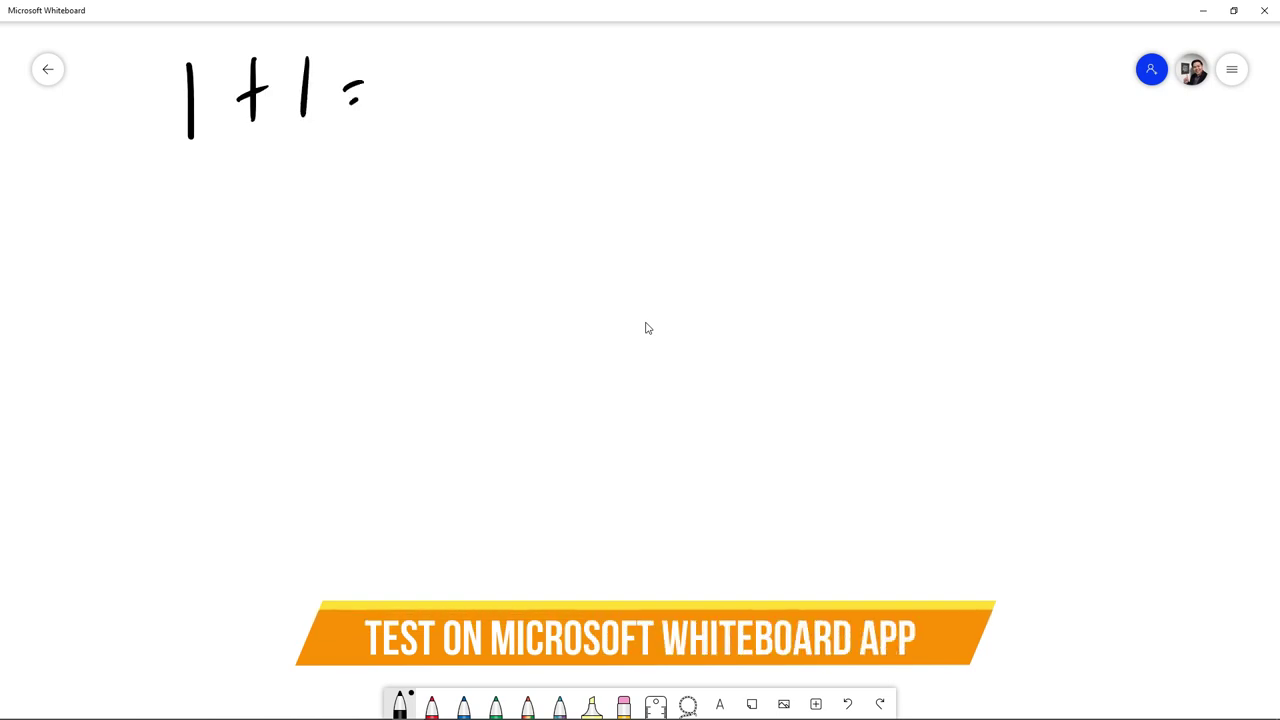
- Finish the sum as 1 + 1 = 2 and write an underlined ABC below it
{"action": "mouse_move", "coordinate": [390, 72]}
{"action": "left_mouse_down"}
{"action": "mouse_move", "coordinate": [393, 103]}
{"action": "mouse_move", "coordinate": [434, 110]}
{"action": "left_mouse_up"}
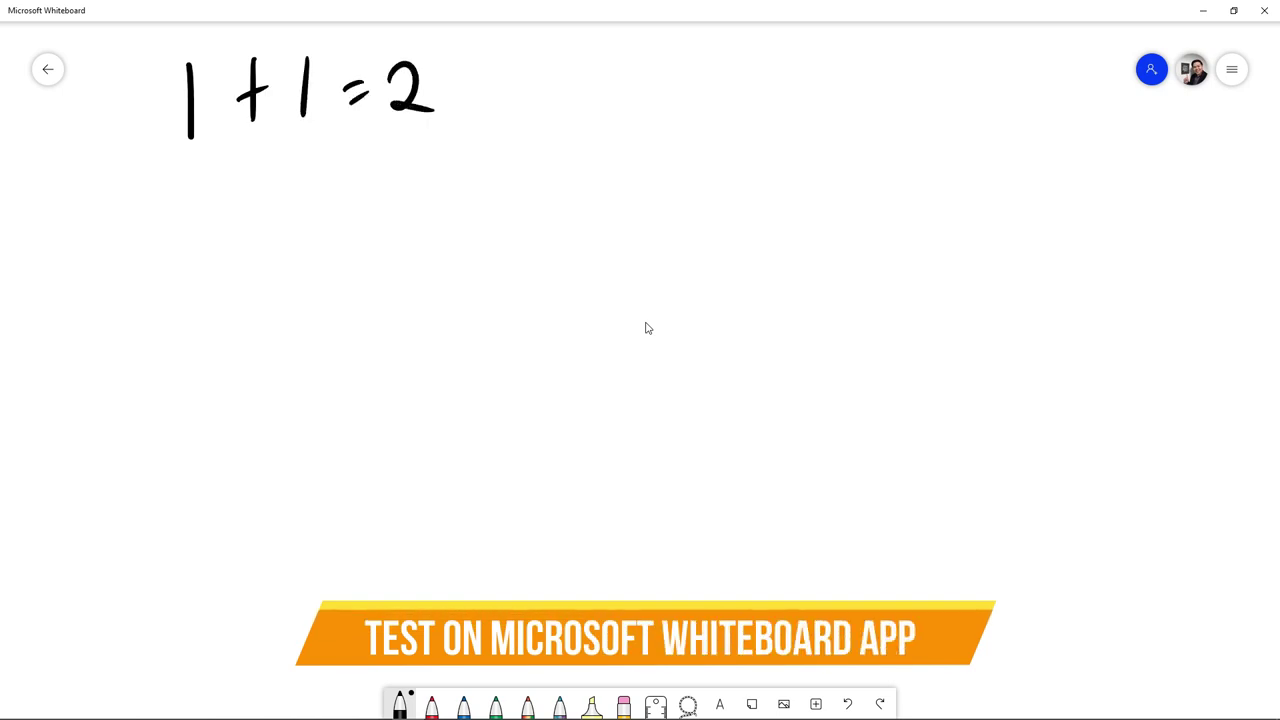
{"action": "mouse_move", "coordinate": [212, 180]}
{"action": "left_mouse_down"}
{"action": "mouse_move", "coordinate": [205, 248]}
{"action": "mouse_move", "coordinate": [250, 228]}
{"action": "left_mouse_up"}
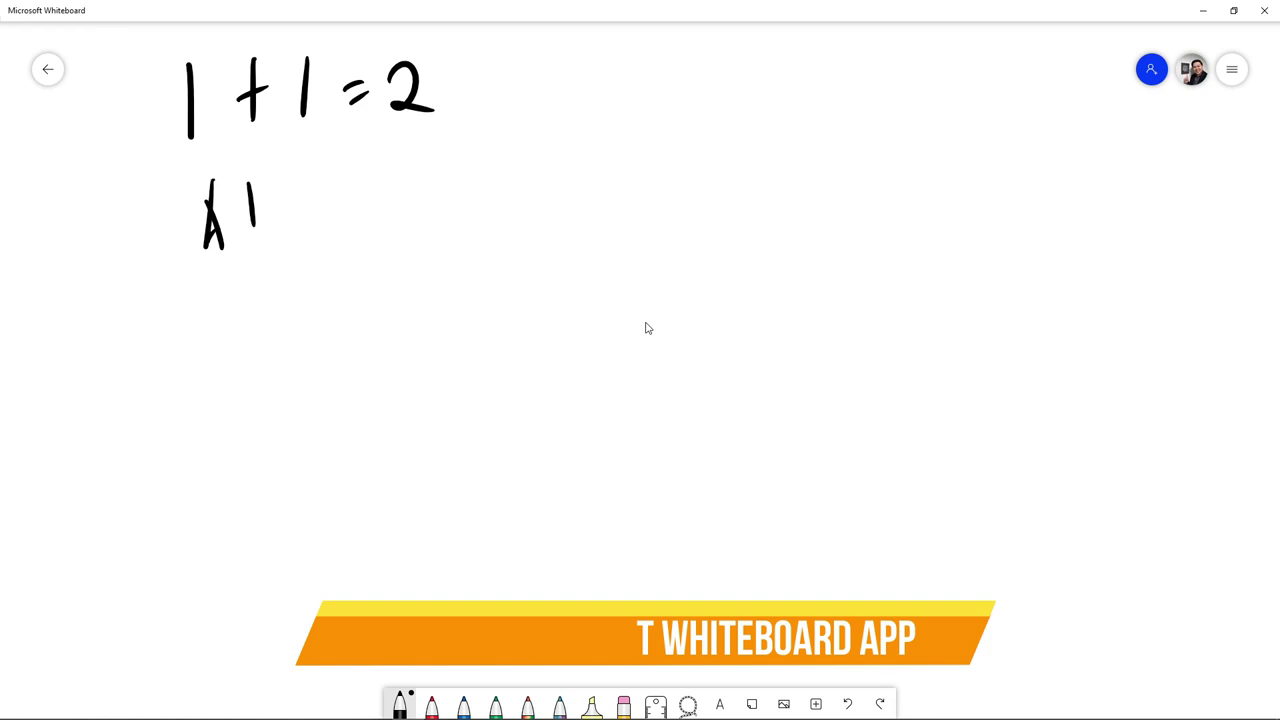
{"action": "left_click_drag", "start_coordinate": [250, 184], "coordinate": [254, 230]}
{"action": "left_click_drag", "start_coordinate": [324, 173], "coordinate": [334, 208]}
{"action": "left_click_drag", "start_coordinate": [216, 313], "coordinate": [351, 230]}
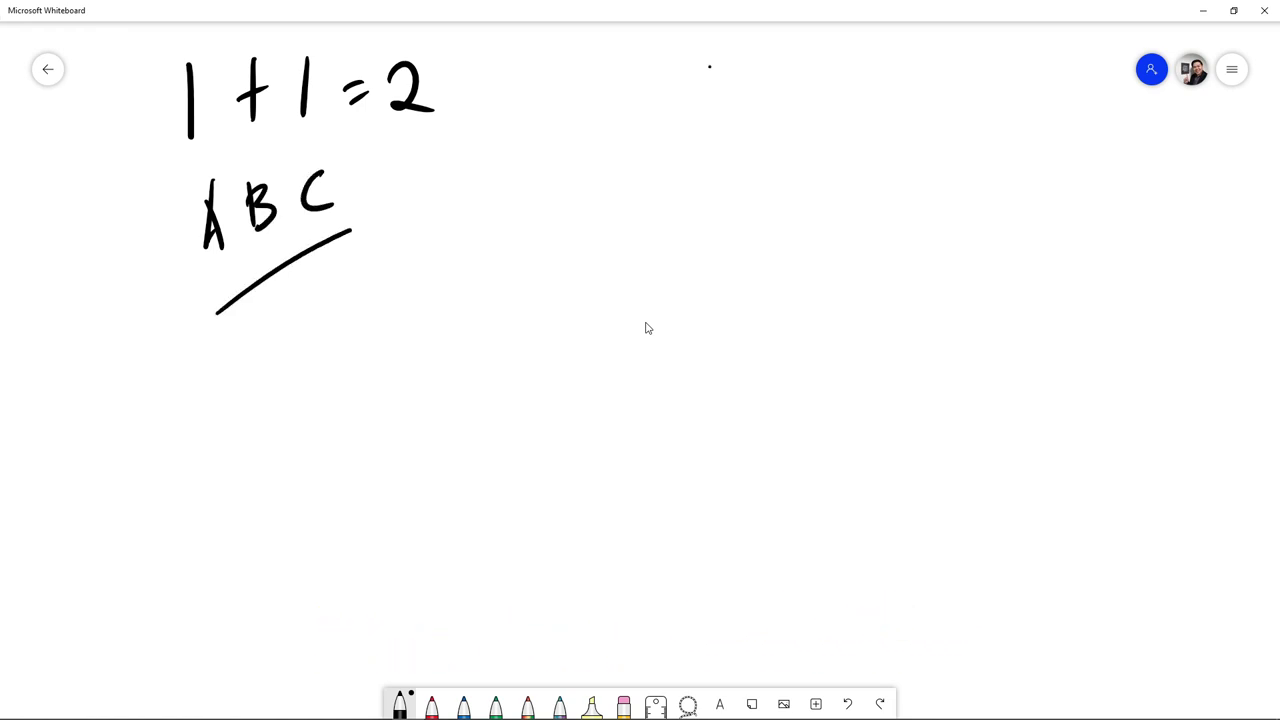
- Sketch a house with roof, walls, an arched door with knob, roof hatching and a path
{"action": "left_click_drag", "start_coordinate": [709, 66], "coordinate": [645, 152]}
{"action": "mouse_move", "coordinate": [700, 82]}
{"action": "left_mouse_down"}
{"action": "mouse_move", "coordinate": [645, 152]}
{"action": "mouse_move", "coordinate": [742, 133]}
{"action": "mouse_move", "coordinate": [724, 80]}
{"action": "mouse_move", "coordinate": [814, 91]}
{"action": "mouse_move", "coordinate": [749, 127]}
{"action": "mouse_move", "coordinate": [728, 219]}
{"action": "left_mouse_up"}
{"action": "left_click_drag", "start_coordinate": [672, 134], "coordinate": [668, 208]}
{"action": "mouse_move", "coordinate": [670, 200]}
{"action": "left_mouse_down"}
{"action": "mouse_move", "coordinate": [729, 215]}
{"action": "mouse_move", "coordinate": [792, 179]}
{"action": "left_mouse_up"}
{"action": "left_click_drag", "start_coordinate": [814, 106], "coordinate": [808, 172]}
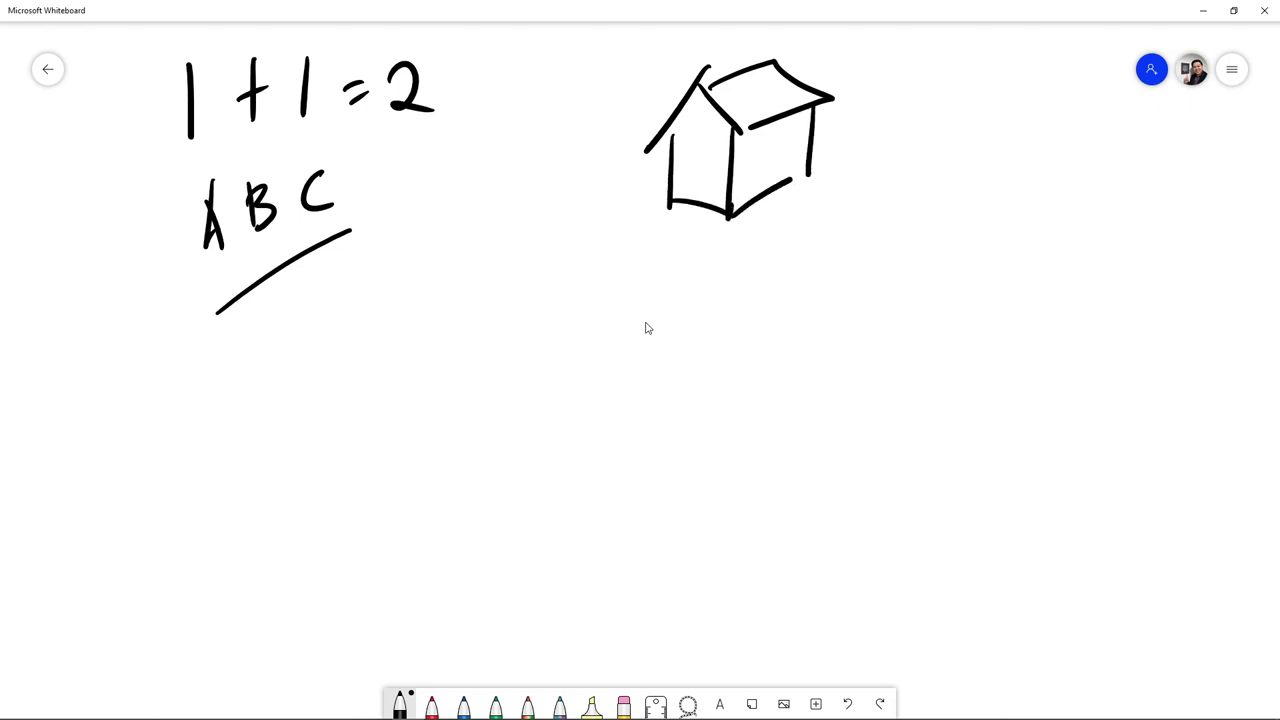
{"action": "mouse_move", "coordinate": [757, 135]}
{"action": "left_mouse_down"}
{"action": "mouse_move", "coordinate": [753, 194]}
{"action": "mouse_move", "coordinate": [781, 183]}
{"action": "left_mouse_up"}
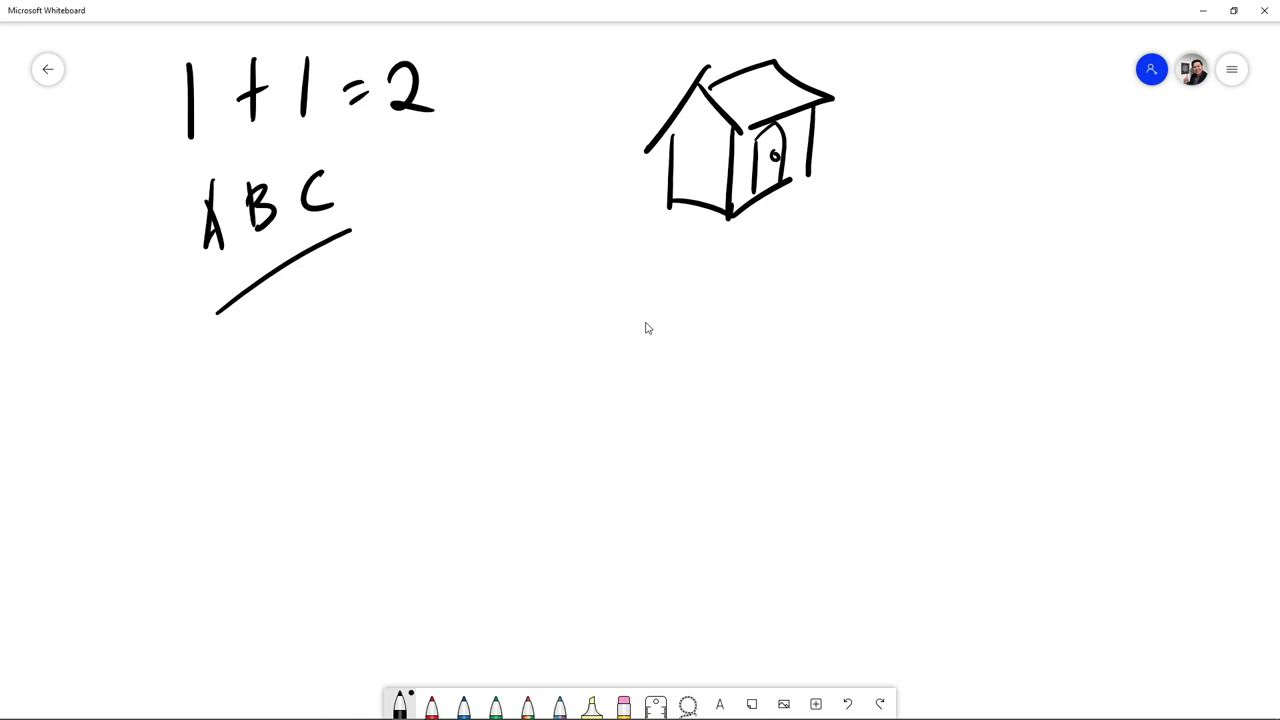
{"action": "mouse_move", "coordinate": [680, 145]}
{"action": "left_mouse_down"}
{"action": "mouse_move", "coordinate": [740, 128]}
{"action": "mouse_move", "coordinate": [770, 96]}
{"action": "left_mouse_up"}
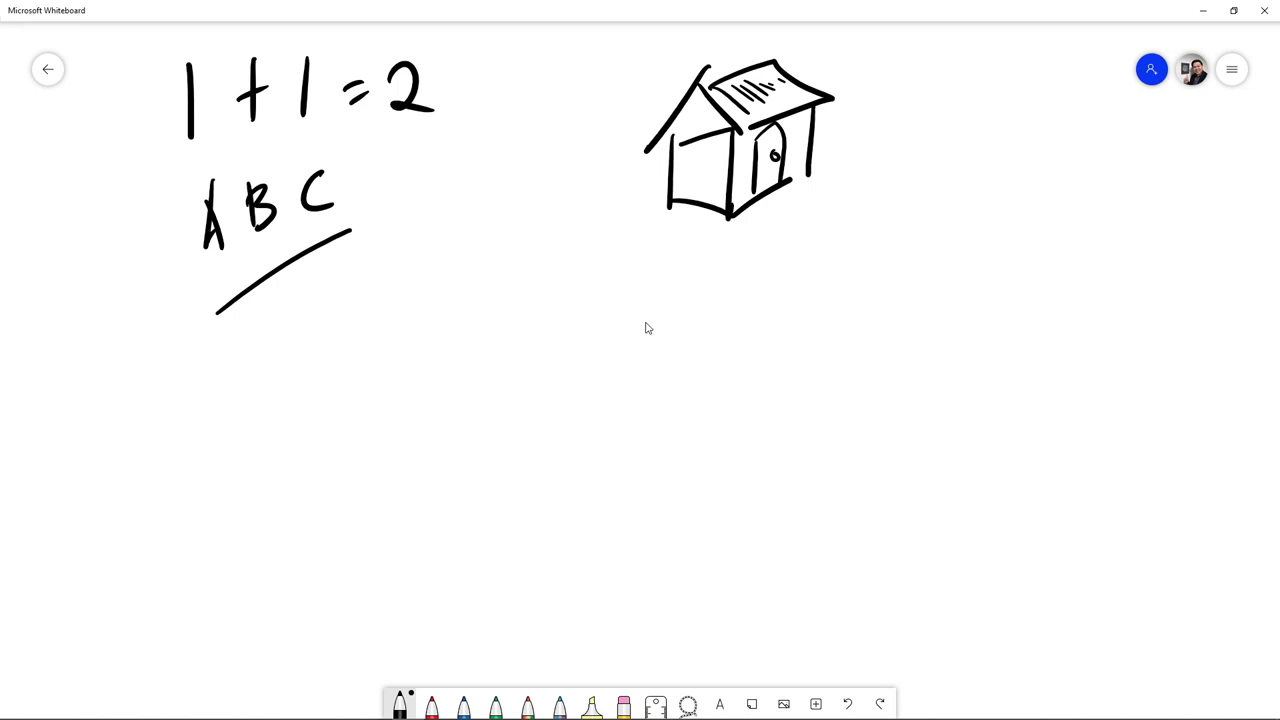
{"action": "mouse_move", "coordinate": [781, 212]}
{"action": "left_mouse_down"}
{"action": "mouse_move", "coordinate": [886, 250]}
{"action": "mouse_move", "coordinate": [921, 239]}
{"action": "left_mouse_up"}
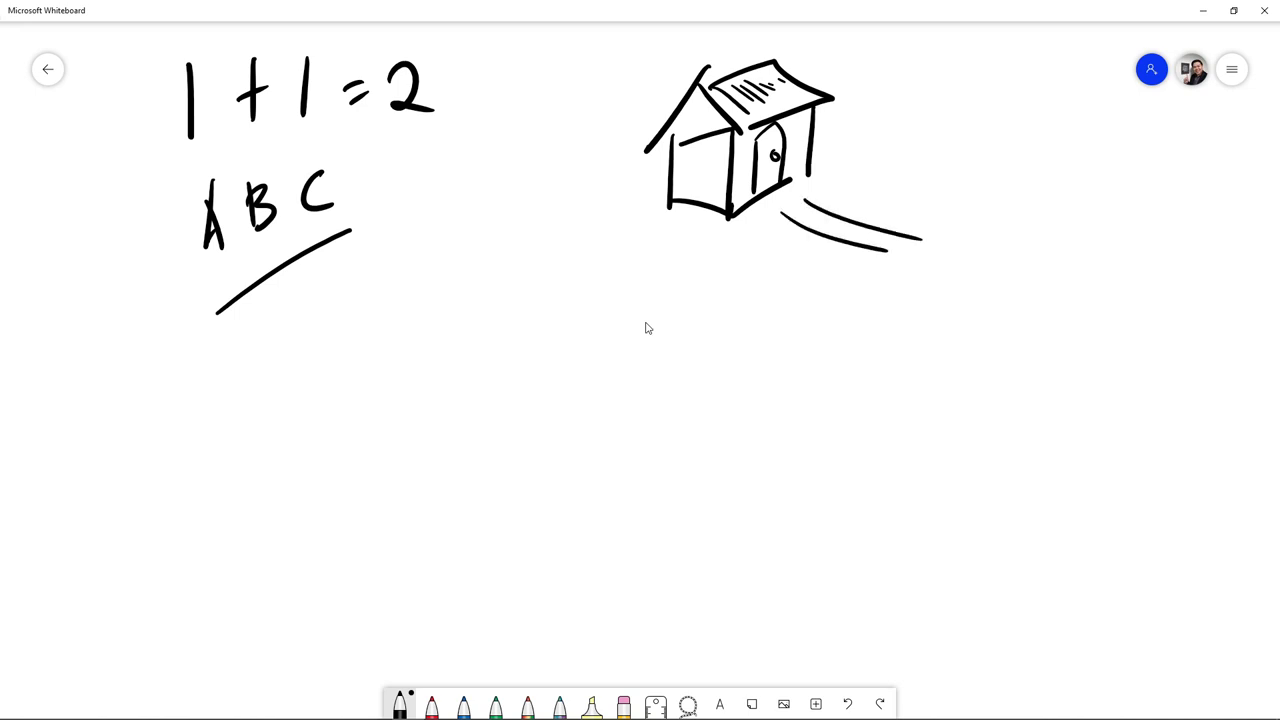
- Draw crossed graph axes with three x points and a tick mark on the horizontal axis
{"action": "left_click_drag", "start_coordinate": [514, 270], "coordinate": [521, 456]}
{"action": "left_click_drag", "start_coordinate": [449, 375], "coordinate": [682, 337]}
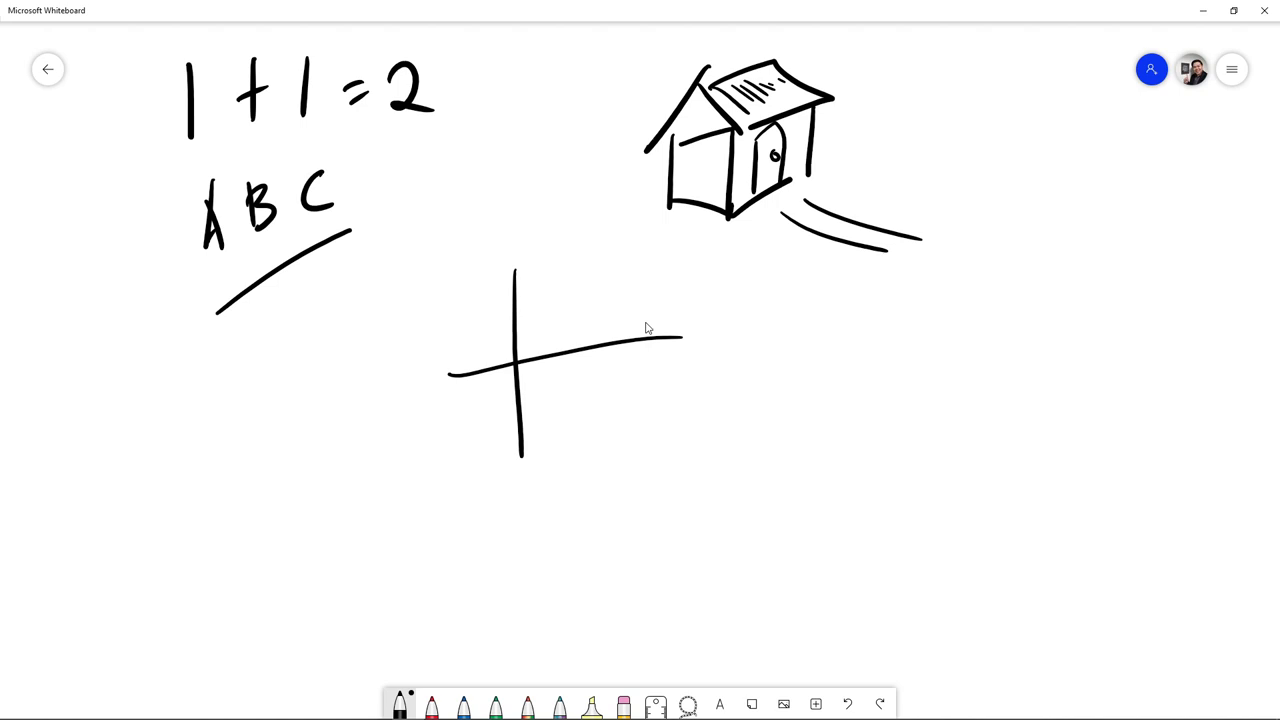
{"action": "left_click_drag", "start_coordinate": [509, 252], "coordinate": [521, 276]}
{"action": "left_click_drag", "start_coordinate": [518, 262], "coordinate": [540, 270]}
{"action": "left_click_drag", "start_coordinate": [618, 267], "coordinate": [600, 297]}
{"action": "left_click_drag", "start_coordinate": [597, 276], "coordinate": [628, 290]}
{"action": "left_click_drag", "start_coordinate": [611, 370], "coordinate": [586, 410]}
{"action": "left_click_drag", "start_coordinate": [584, 383], "coordinate": [615, 401]}
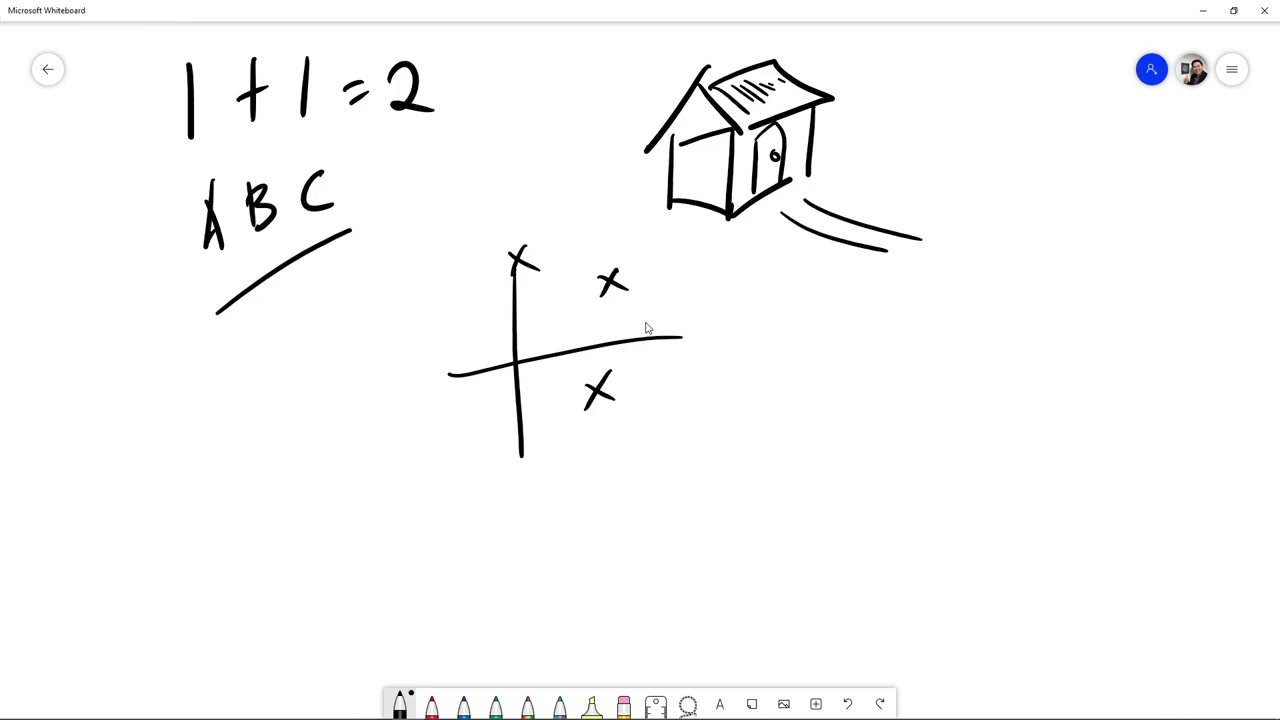
{"action": "left_click_drag", "start_coordinate": [607, 335], "coordinate": [608, 360]}
- Draw an oval labelled N with one arrow rising right and one pointing down-left
{"action": "mouse_move", "coordinate": [804, 343]}
{"action": "left_mouse_down"}
{"action": "mouse_move", "coordinate": [832, 450]}
{"action": "mouse_move", "coordinate": [840, 347]}
{"action": "left_mouse_up"}
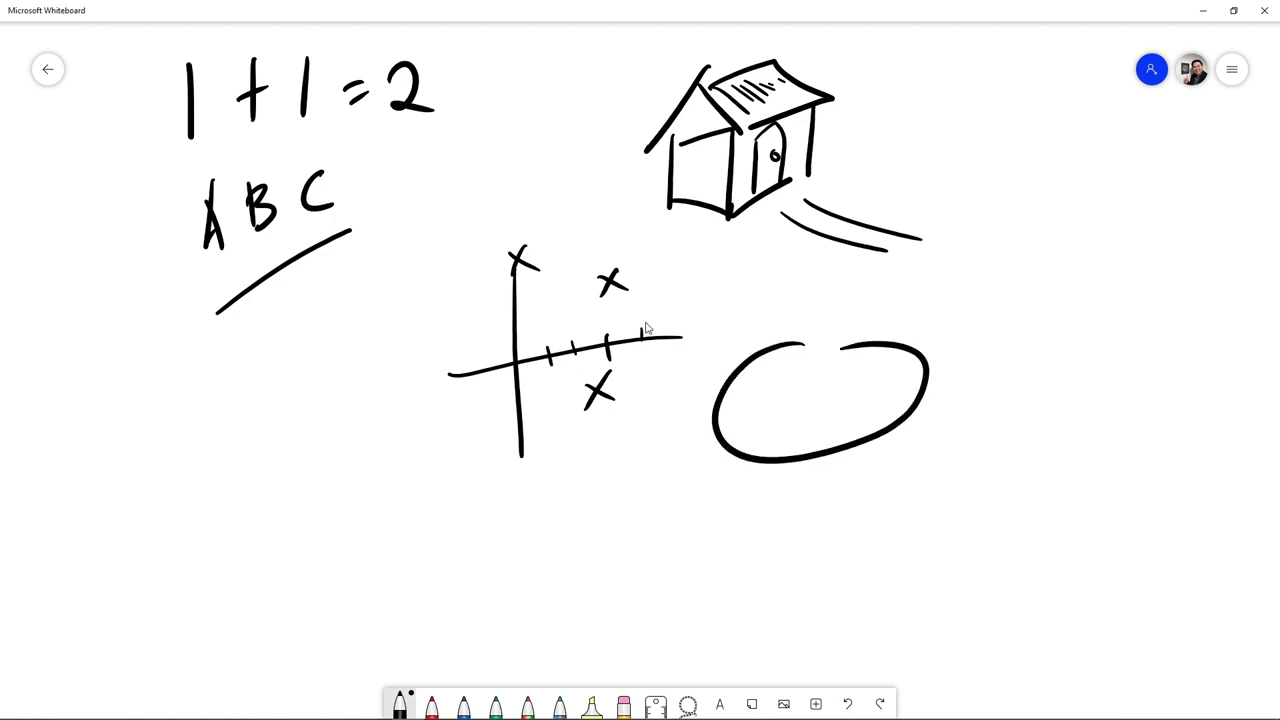
{"action": "mouse_move", "coordinate": [790, 428]}
{"action": "left_mouse_down"}
{"action": "mouse_move", "coordinate": [790, 380]}
{"action": "mouse_move", "coordinate": [821, 372]}
{"action": "left_mouse_up"}
{"action": "left_click_drag", "start_coordinate": [740, 448], "coordinate": [678, 558]}
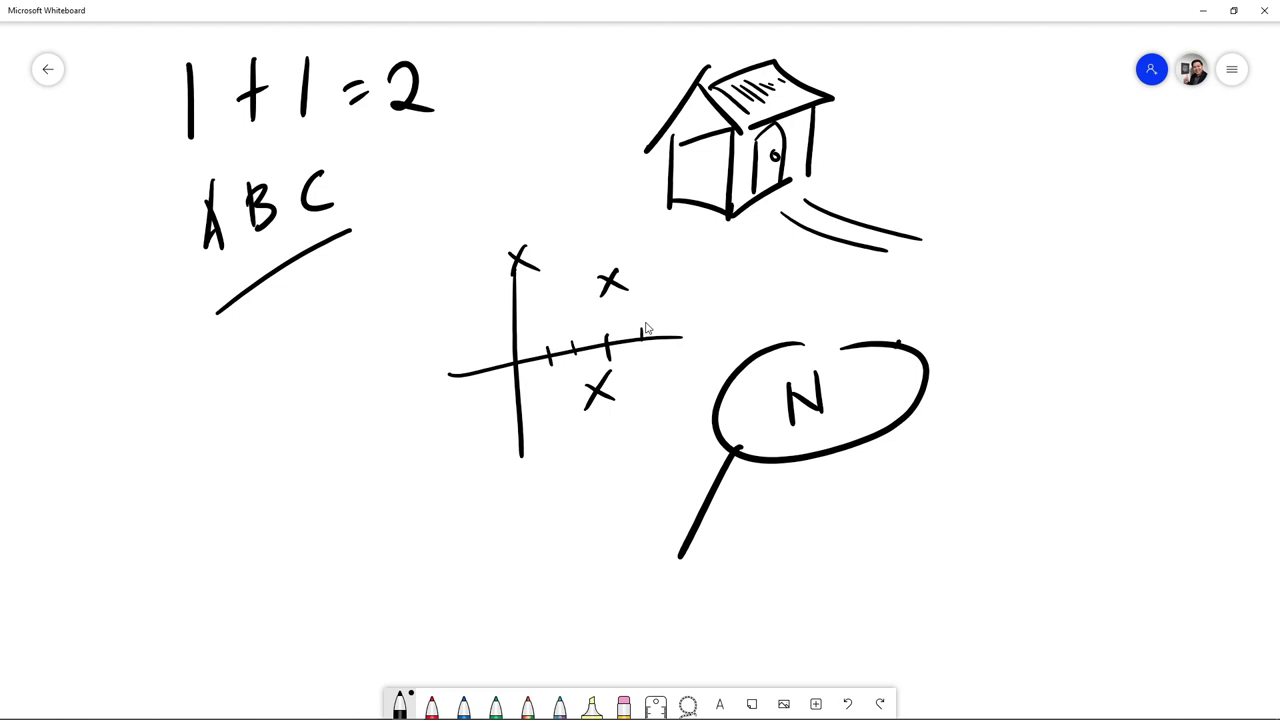
{"action": "left_click_drag", "start_coordinate": [898, 343], "coordinate": [962, 270]}
{"action": "mouse_move", "coordinate": [934, 268]}
{"action": "left_mouse_down"}
{"action": "mouse_move", "coordinate": [968, 263]}
{"action": "mouse_move", "coordinate": [958, 298]}
{"action": "left_mouse_up"}
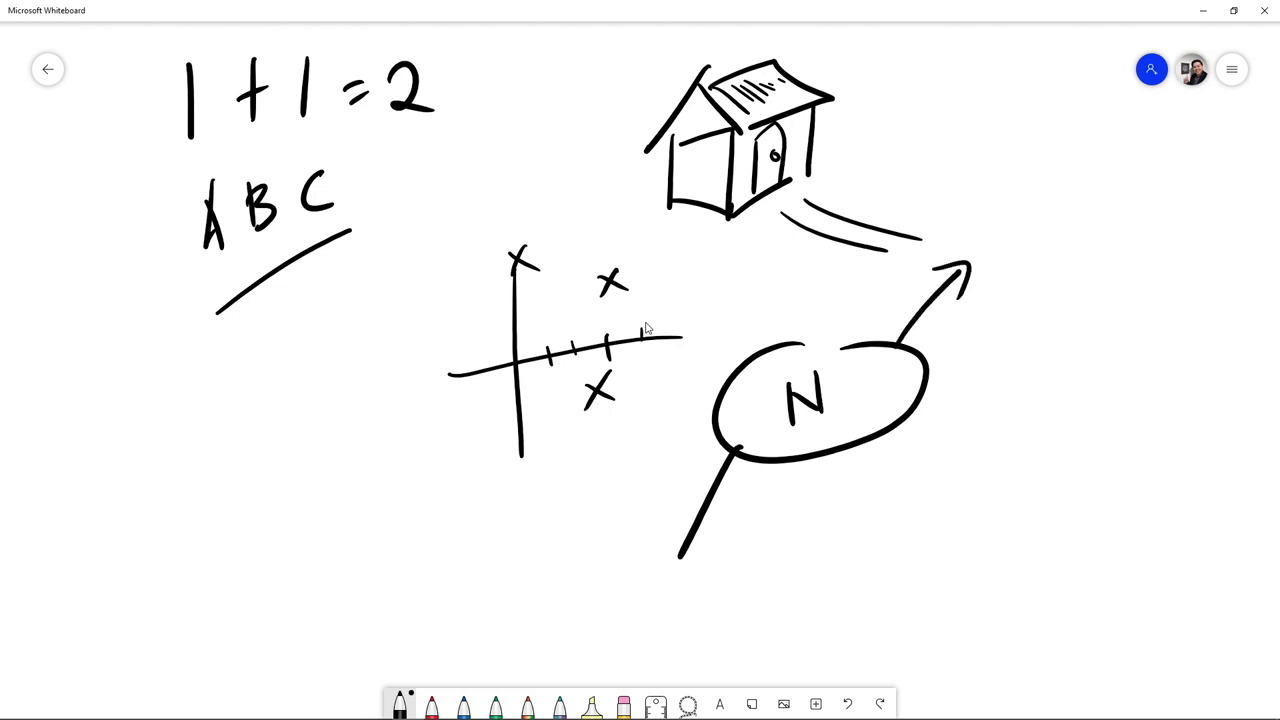
{"action": "left_click_drag", "start_coordinate": [673, 512], "coordinate": [738, 547]}
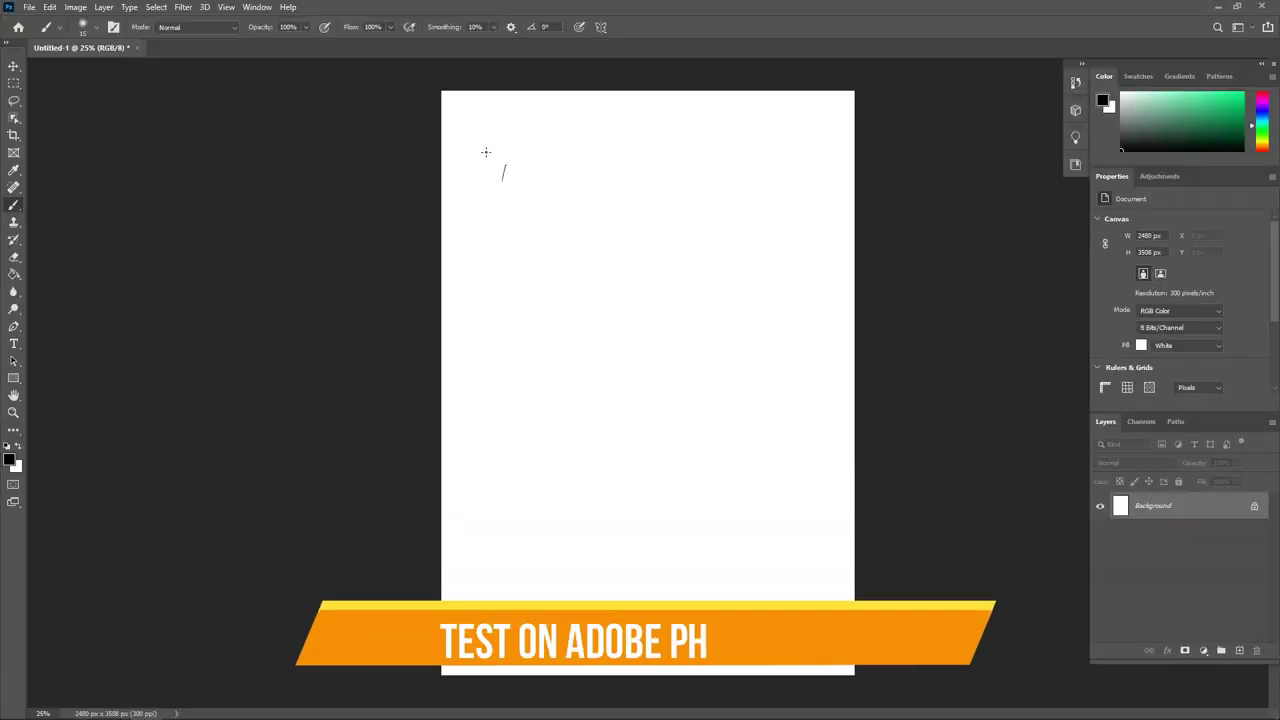
- Brush a house with front wall, arched door, side wall and pitched roof at the canvas's top left
{"action": "mouse_move", "coordinate": [502, 163]}
{"action": "left_mouse_down"}
{"action": "mouse_move", "coordinate": [498, 268]}
{"action": "mouse_move", "coordinate": [540, 158]}
{"action": "mouse_move", "coordinate": [562, 262]}
{"action": "mouse_move", "coordinate": [532, 258]}
{"action": "mouse_move", "coordinate": [553, 251]}
{"action": "left_mouse_up"}
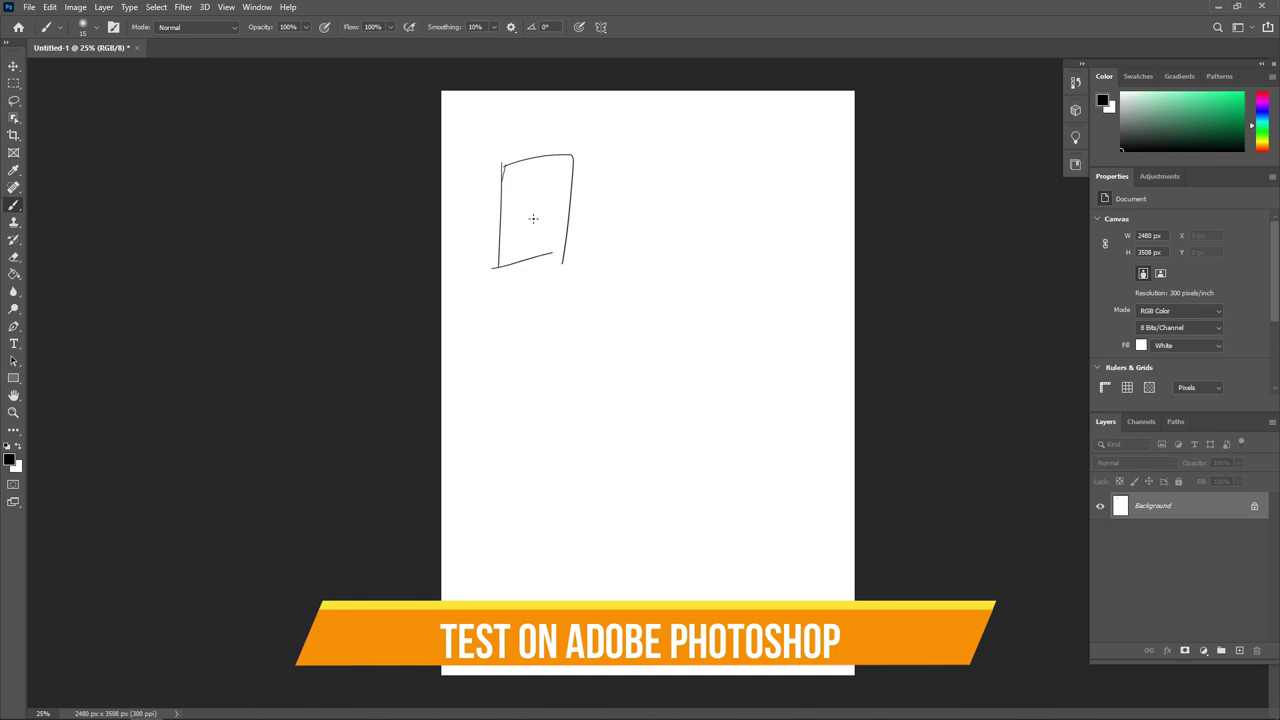
{"action": "mouse_move", "coordinate": [526, 203]}
{"action": "left_mouse_down"}
{"action": "mouse_move", "coordinate": [527, 257]}
{"action": "mouse_move", "coordinate": [551, 250]}
{"action": "left_mouse_up"}
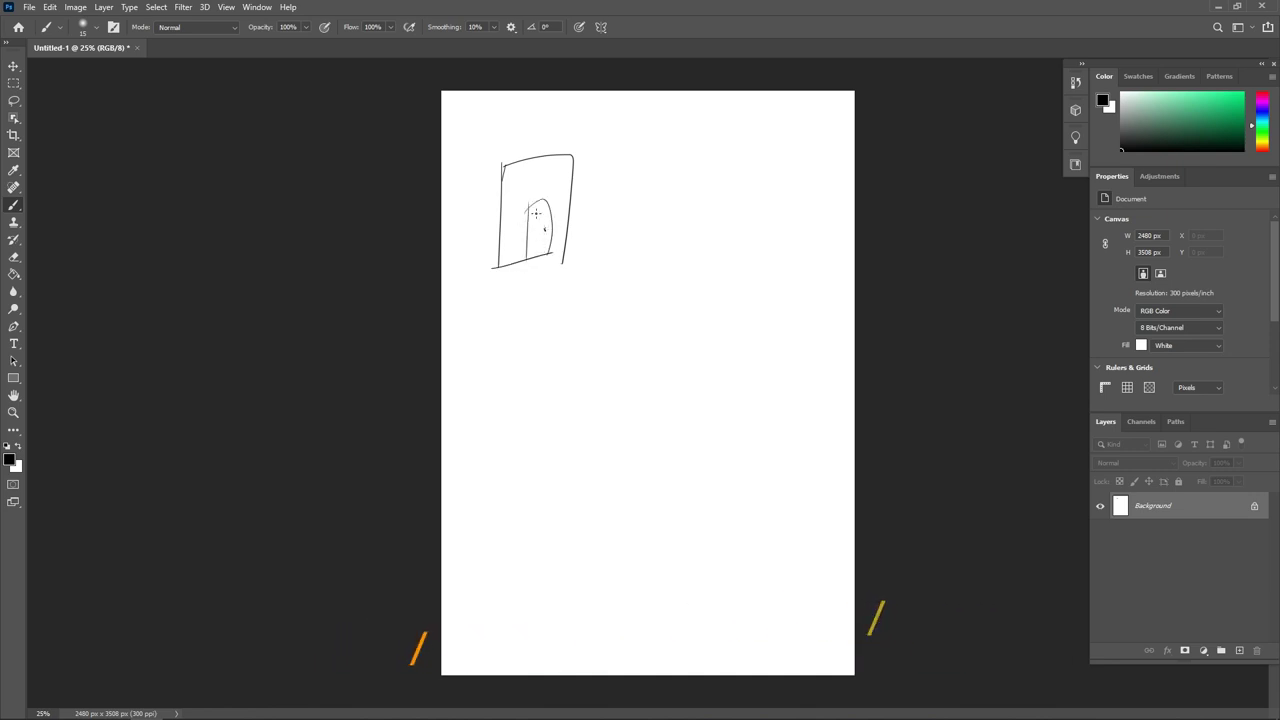
{"action": "mouse_move", "coordinate": [503, 162]}
{"action": "left_mouse_down"}
{"action": "mouse_move", "coordinate": [474, 162]}
{"action": "mouse_move", "coordinate": [473, 264]}
{"action": "mouse_move", "coordinate": [500, 268]}
{"action": "left_mouse_up"}
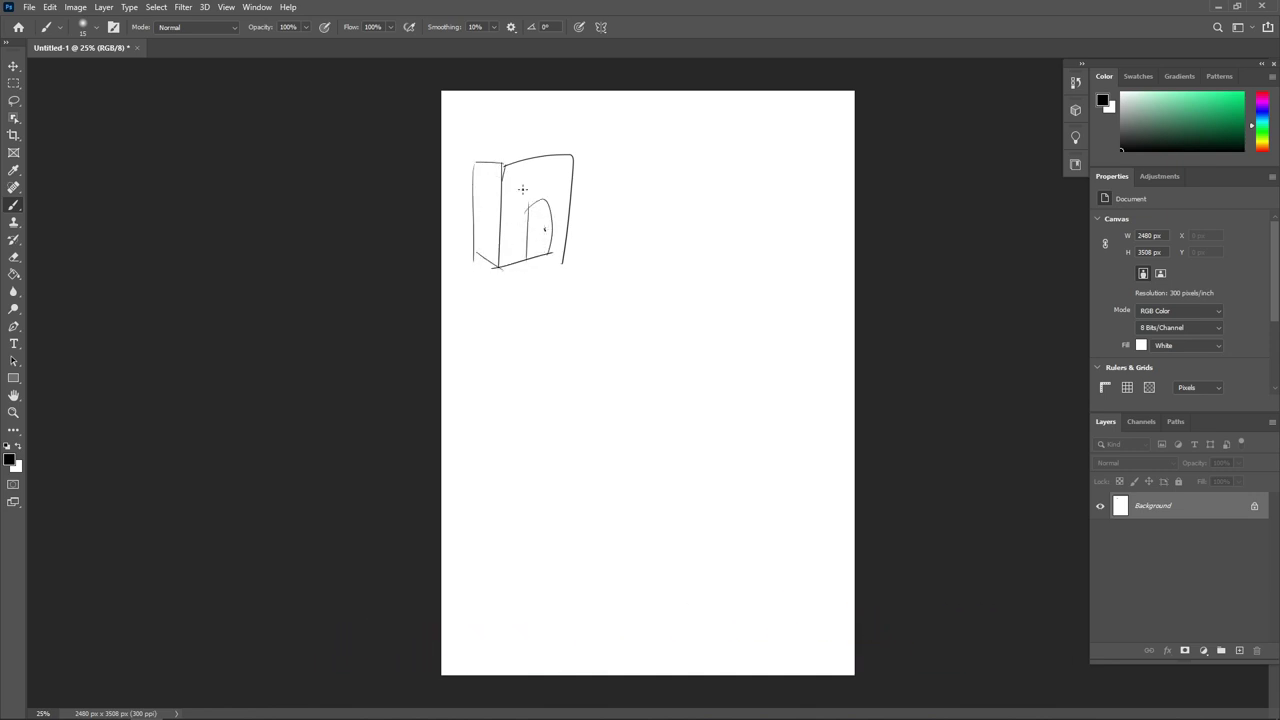
{"action": "left_click_drag", "start_coordinate": [466, 178], "coordinate": [500, 129]}
{"action": "left_click_drag", "start_coordinate": [500, 129], "coordinate": [507, 182]}
{"action": "mouse_move", "coordinate": [538, 117]}
{"action": "left_mouse_down"}
{"action": "mouse_move", "coordinate": [572, 161]}
{"action": "mouse_move", "coordinate": [525, 166]}
{"action": "mouse_move", "coordinate": [563, 160]}
{"action": "left_mouse_up"}
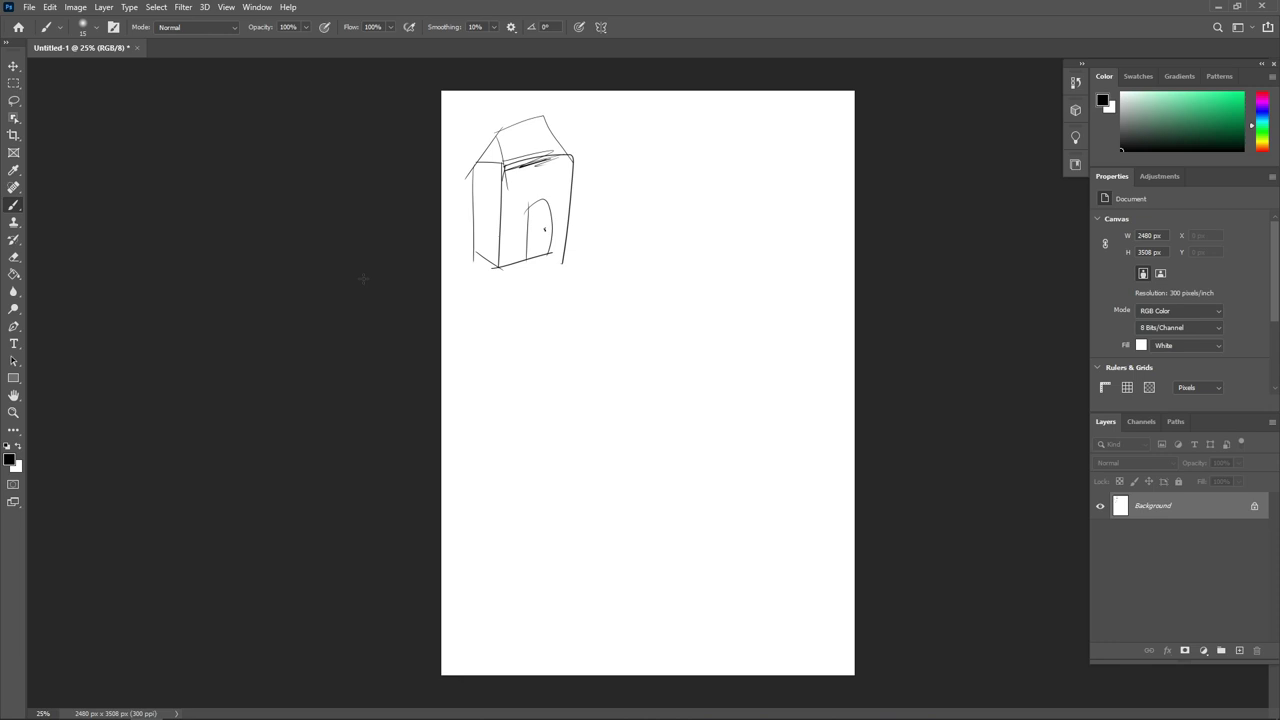
- Increase the brush size to 80 px in the Brush Preset picker
{"action": "left_click", "coordinate": [97, 28]}
{"action": "left_click_drag", "start_coordinate": [90, 69], "coordinate": [105, 70]}
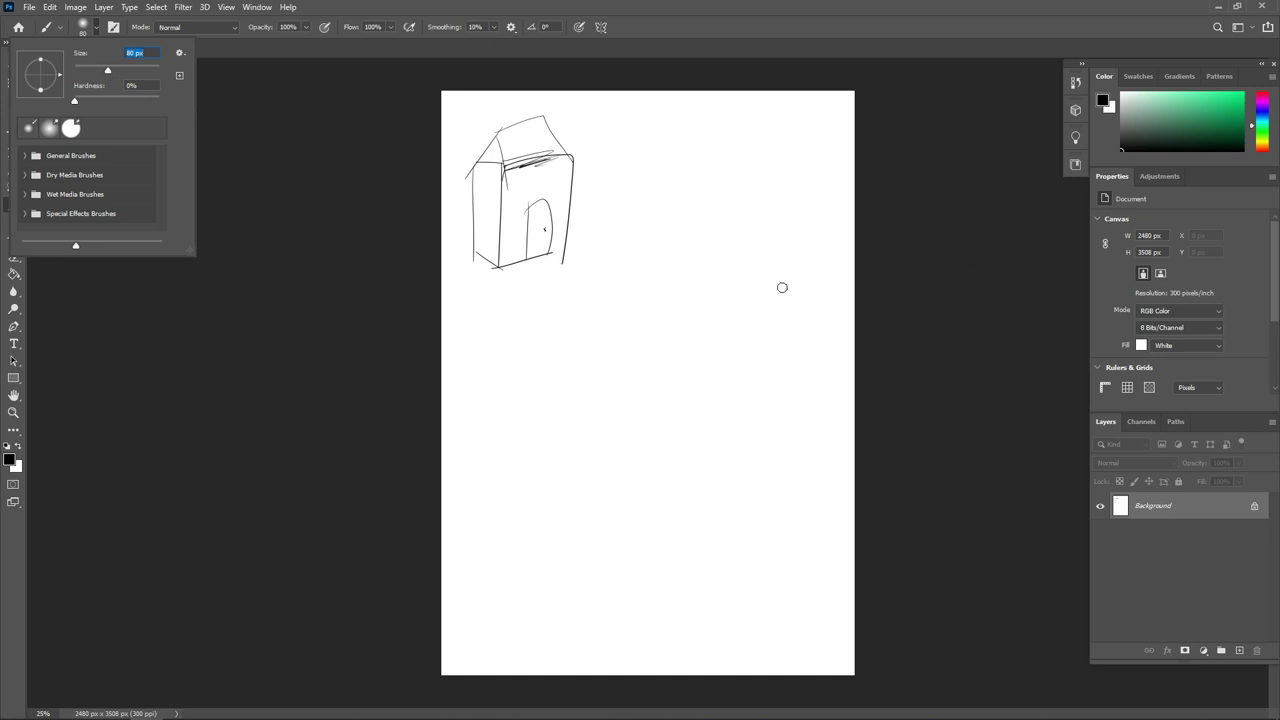
{"action": "left_click", "coordinate": [549, 261]}
- Paint a thick winding path from below the door and a tree trunk at the top
{"action": "left_click_drag", "start_coordinate": [549, 261], "coordinate": [652, 335]}
{"action": "mouse_move", "coordinate": [531, 262]}
{"action": "left_mouse_down"}
{"action": "mouse_move", "coordinate": [553, 300]}
{"action": "mouse_move", "coordinate": [666, 400]}
{"action": "left_mouse_up"}
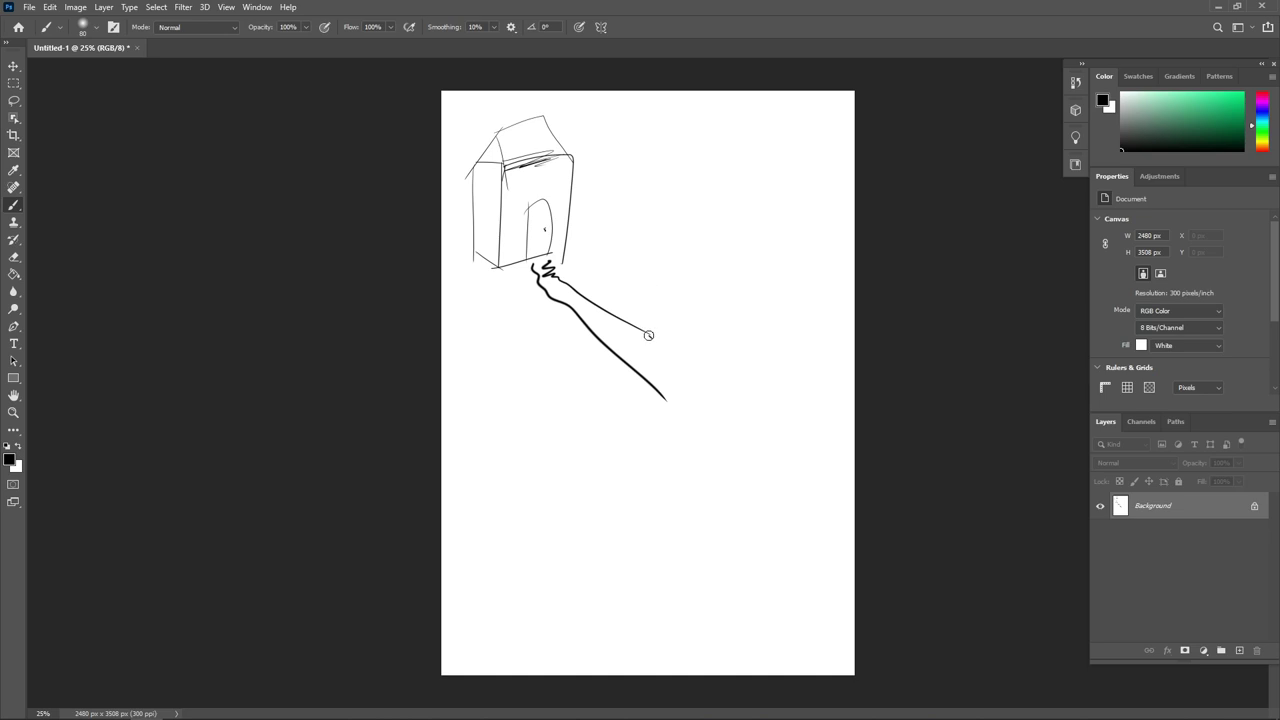
{"action": "left_click_drag", "start_coordinate": [651, 336], "coordinate": [762, 347]}
{"action": "left_click_drag", "start_coordinate": [658, 399], "coordinate": [552, 498]}
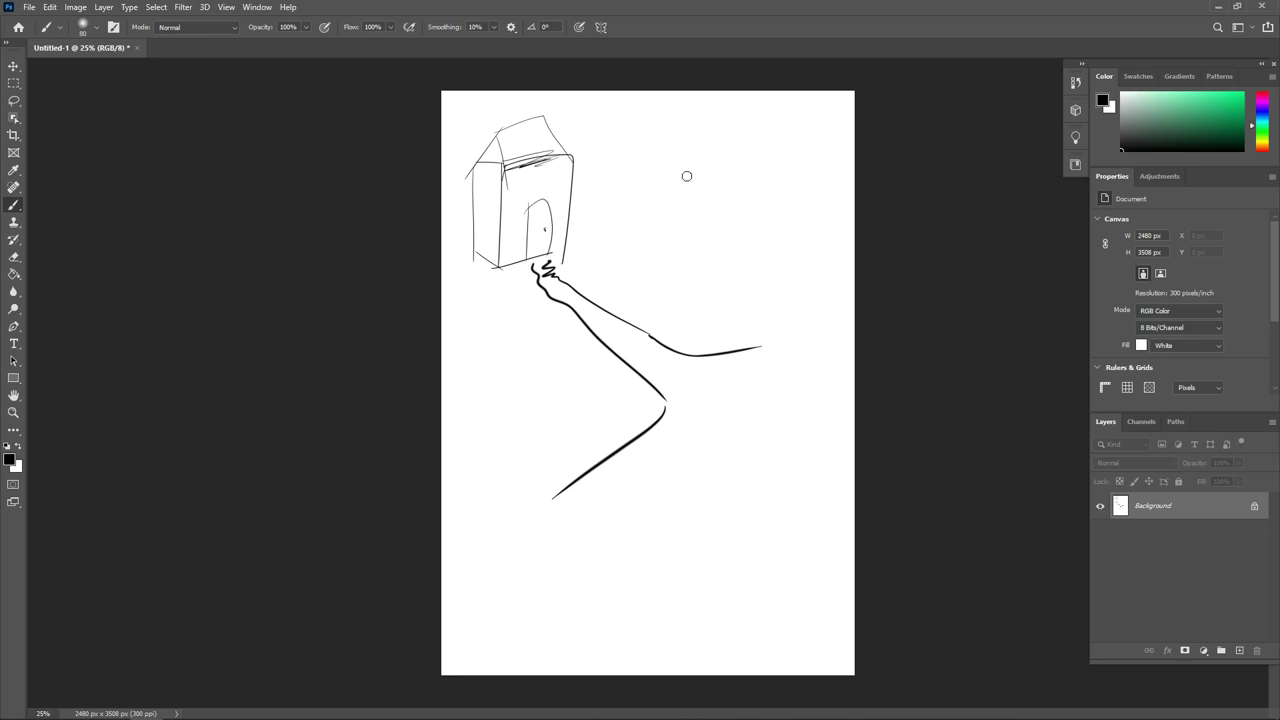
{"action": "mouse_move", "coordinate": [702, 166]}
{"action": "left_mouse_down"}
{"action": "mouse_move", "coordinate": [680, 229]}
{"action": "mouse_move", "coordinate": [733, 284]}
{"action": "mouse_move", "coordinate": [670, 160]}
{"action": "mouse_move", "coordinate": [615, 136]}
{"action": "mouse_move", "coordinate": [693, 98]}
{"action": "mouse_move", "coordinate": [739, 98]}
{"action": "mouse_move", "coordinate": [764, 118]}
{"action": "mouse_move", "coordinate": [772, 151]}
{"action": "mouse_move", "coordinate": [738, 180]}
{"action": "mouse_move", "coordinate": [704, 152]}
{"action": "left_mouse_up"}
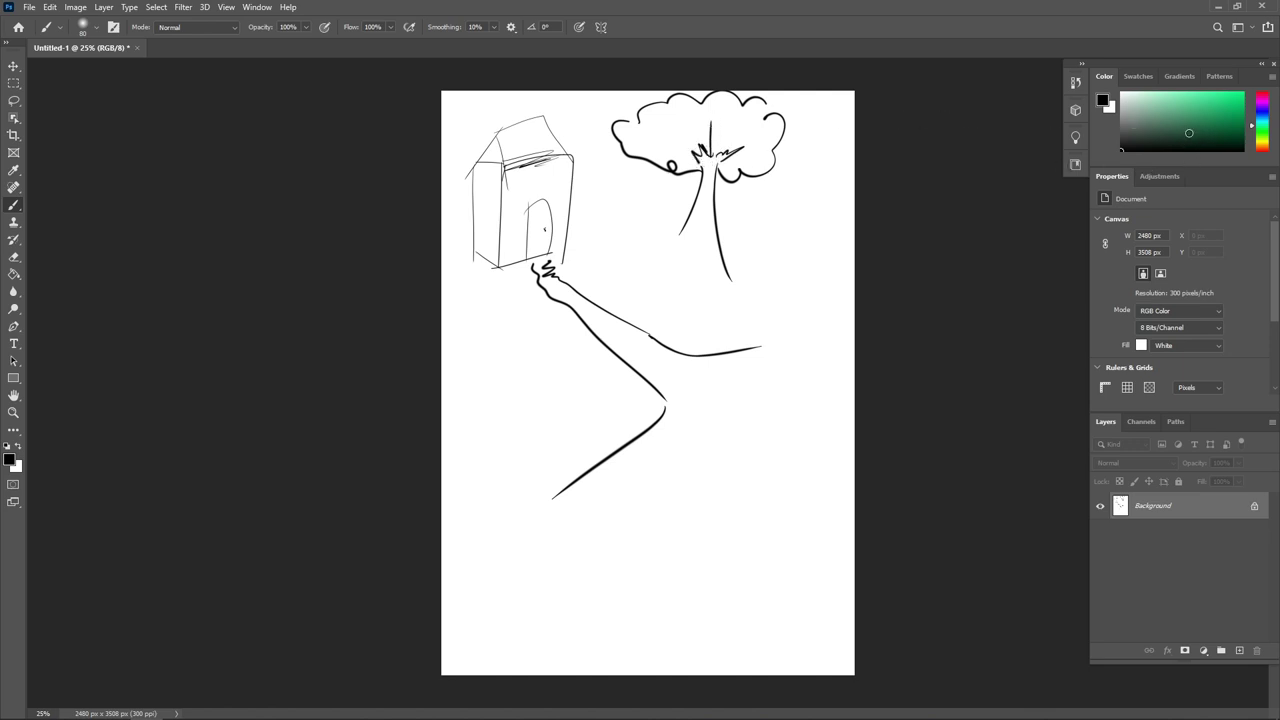
- Scribble dark green foliage into the tree canopy
{"action": "left_click", "coordinate": [1188, 133]}
{"action": "mouse_move", "coordinate": [684, 150]}
{"action": "left_mouse_down"}
{"action": "mouse_move", "coordinate": [647, 141]}
{"action": "mouse_move", "coordinate": [697, 118]}
{"action": "mouse_move", "coordinate": [753, 128]}
{"action": "mouse_move", "coordinate": [752, 146]}
{"action": "mouse_move", "coordinate": [753, 114]}
{"action": "mouse_move", "coordinate": [766, 160]}
{"action": "left_mouse_up"}
{"action": "mouse_move", "coordinate": [686, 121]}
{"action": "left_mouse_down"}
{"action": "mouse_move", "coordinate": [653, 130]}
{"action": "mouse_move", "coordinate": [676, 143]}
{"action": "mouse_move", "coordinate": [631, 133]}
{"action": "mouse_move", "coordinate": [678, 156]}
{"action": "left_mouse_up"}
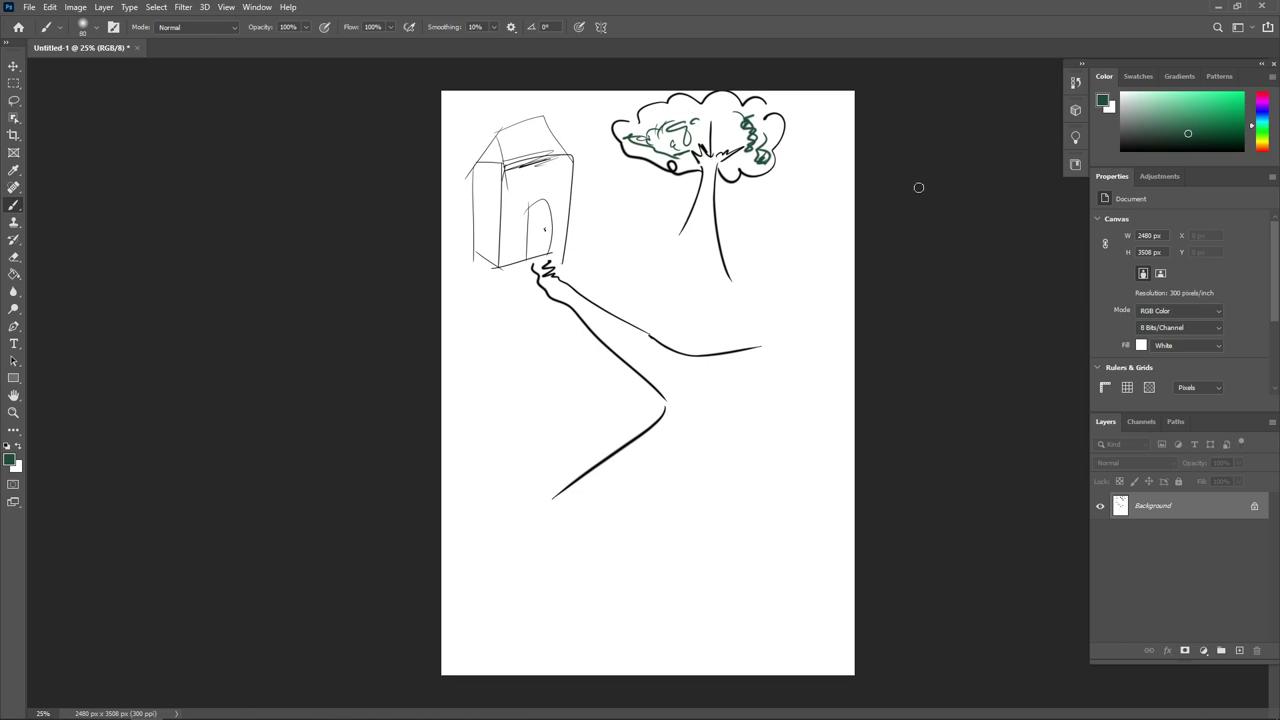
- Switch back to near-black and draw a ground line either side of the tree
{"action": "left_click", "coordinate": [1140, 136]}
{"action": "left_click", "coordinate": [1123, 146]}
{"action": "mouse_move", "coordinate": [577, 239]}
{"action": "left_mouse_down"}
{"action": "mouse_move", "coordinate": [648, 235]}
{"action": "mouse_move", "coordinate": [694, 263]}
{"action": "mouse_move", "coordinate": [729, 239]}
{"action": "mouse_move", "coordinate": [814, 243]}
{"action": "left_mouse_up"}
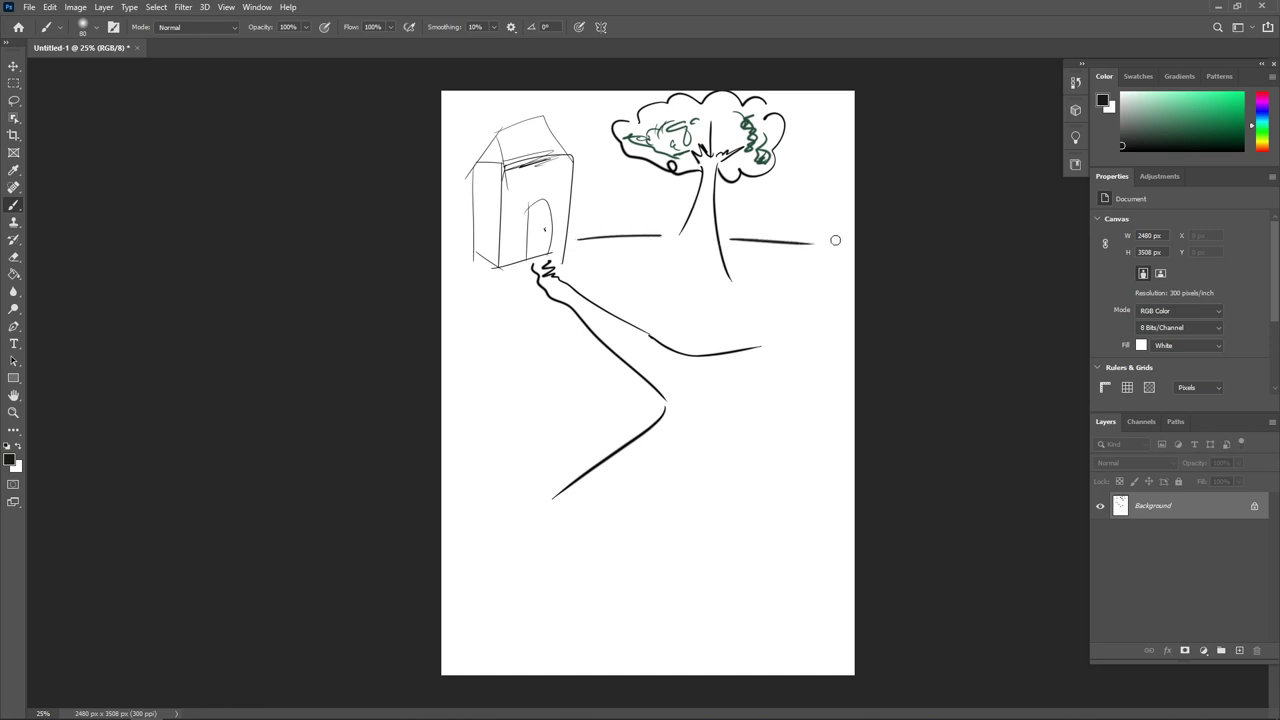